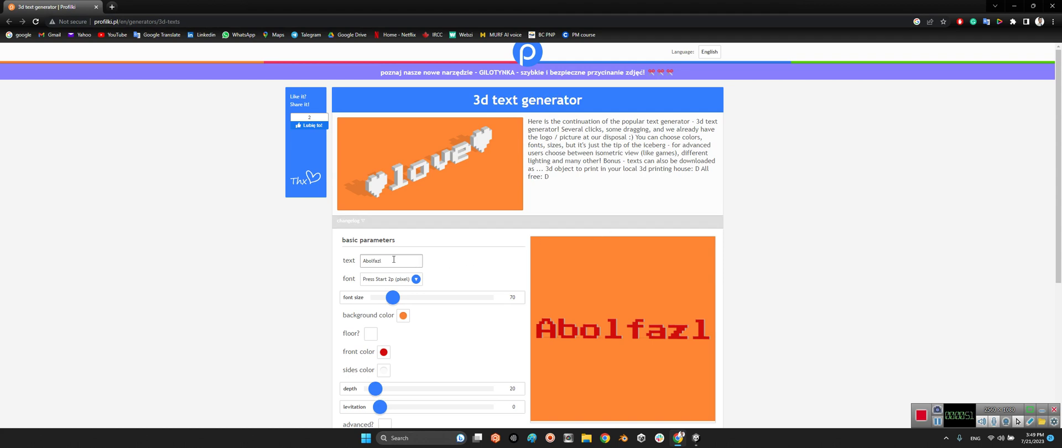
Step: Select the Abolfazl text and rotate the 3D preview to inspect it
left_click_drag(385, 264, 344, 264)
left_click(166, 22)
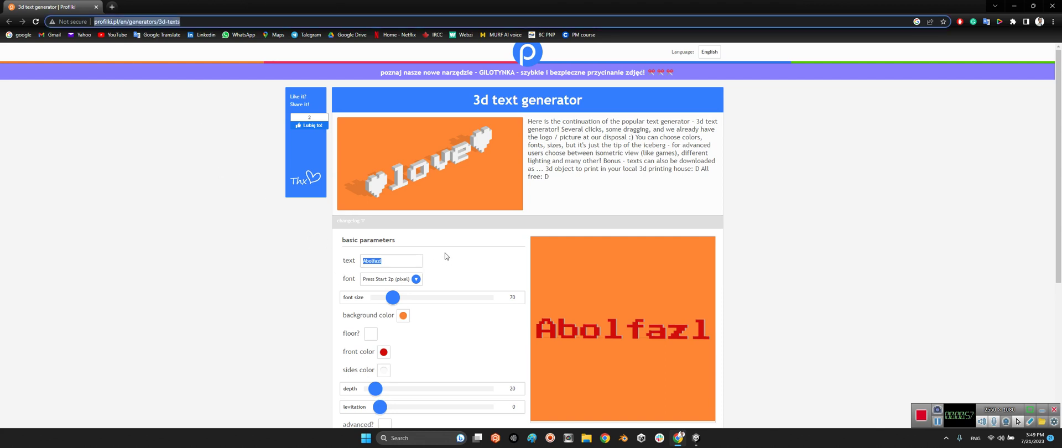
left_click(391, 261)
mouse_move(692, 334)
left_mouse_down()
mouse_move(583, 337)
mouse_move(707, 338)
mouse_move(697, 324)
left_mouse_up()
left_click_drag(587, 330, 487, 320)
Step: Try the Audiowide, Luckiest Guy and Roboto fonts while tilting the preview
left_click(411, 282)
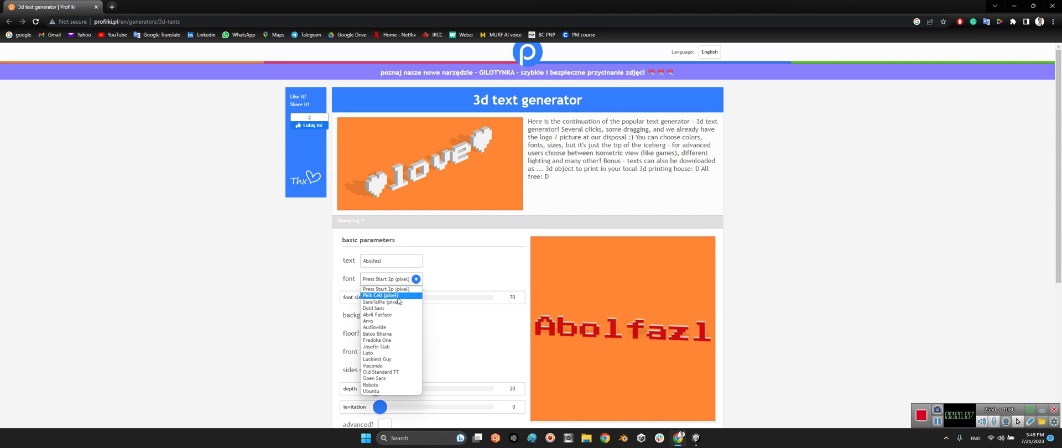
left_click(387, 327)
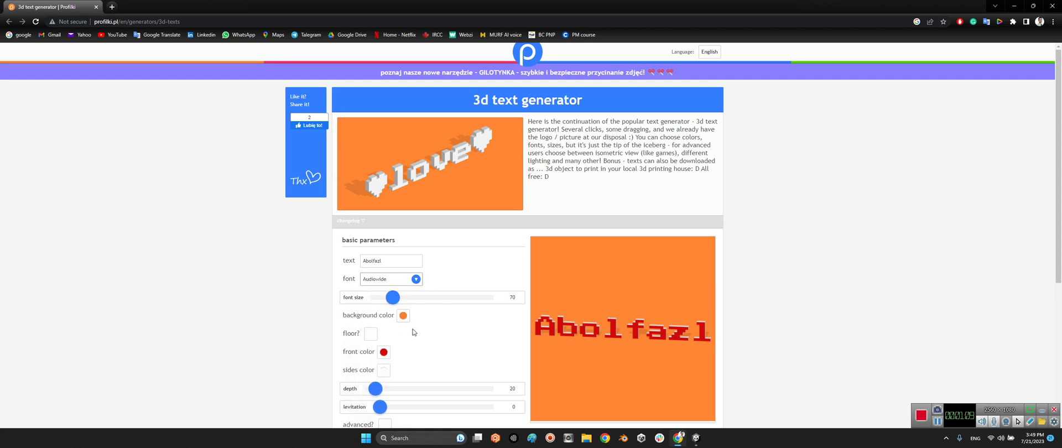
left_click_drag(661, 341, 630, 336)
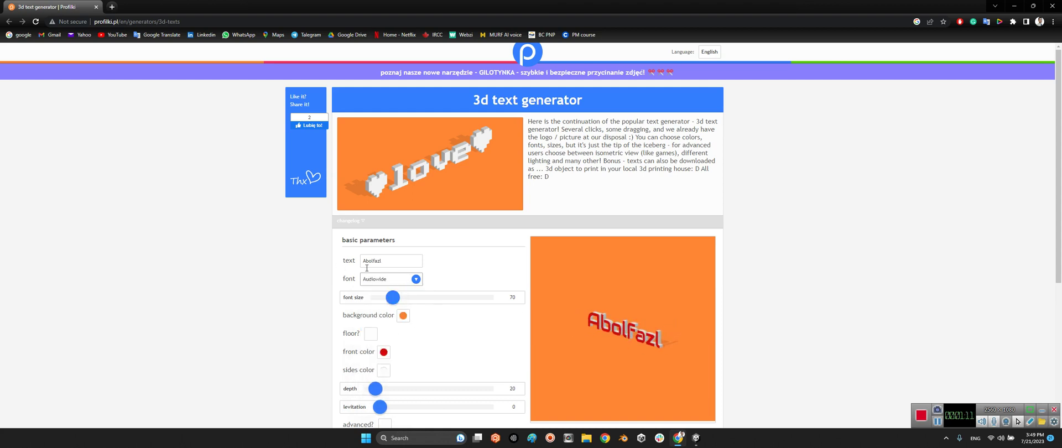
left_click(401, 279)
left_click(387, 360)
left_click(406, 280)
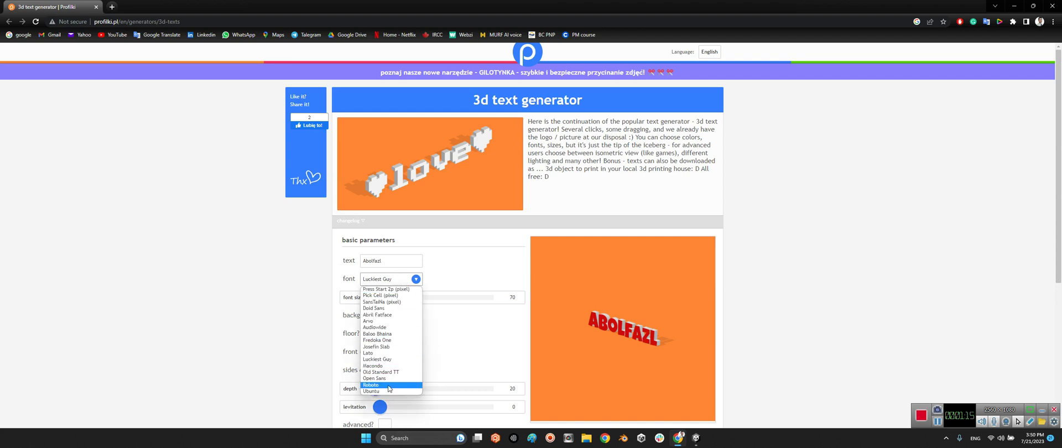
left_click(387, 389)
left_click_drag(625, 334, 662, 331)
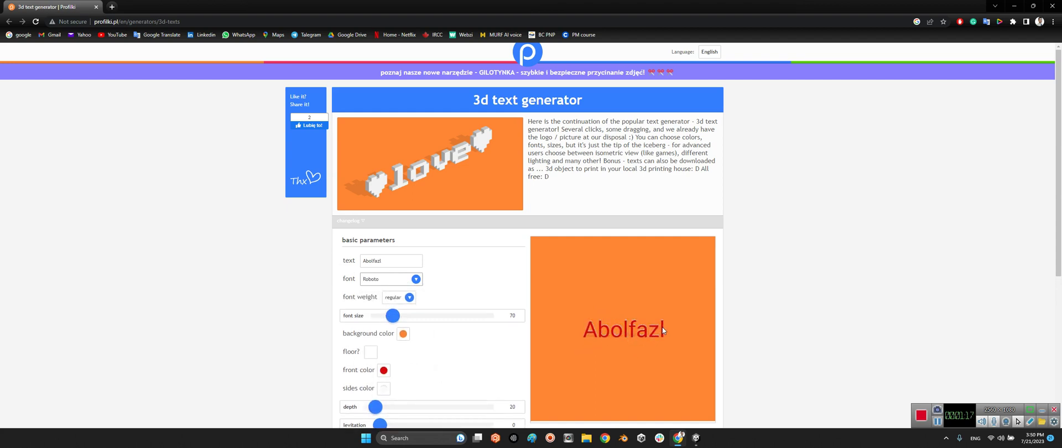
Step: Make Roboto bold, then regular again, switch to Ubuntu, and reduce the font size to 63
left_click(409, 300)
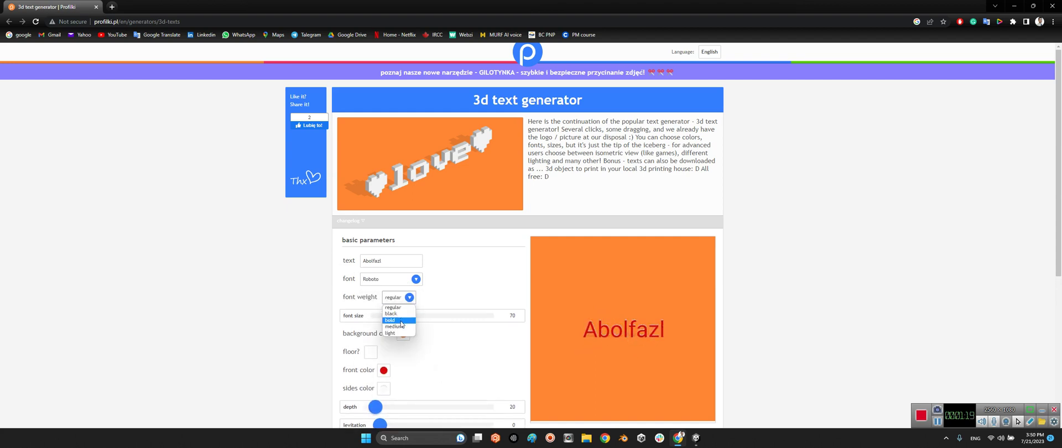
left_click(401, 322)
left_click(402, 298)
left_click(396, 310)
left_click(408, 282)
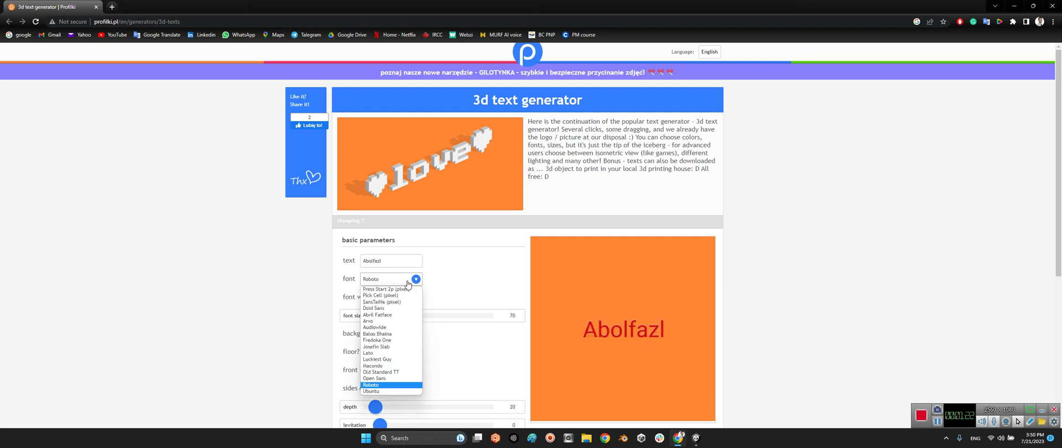
left_click(386, 390)
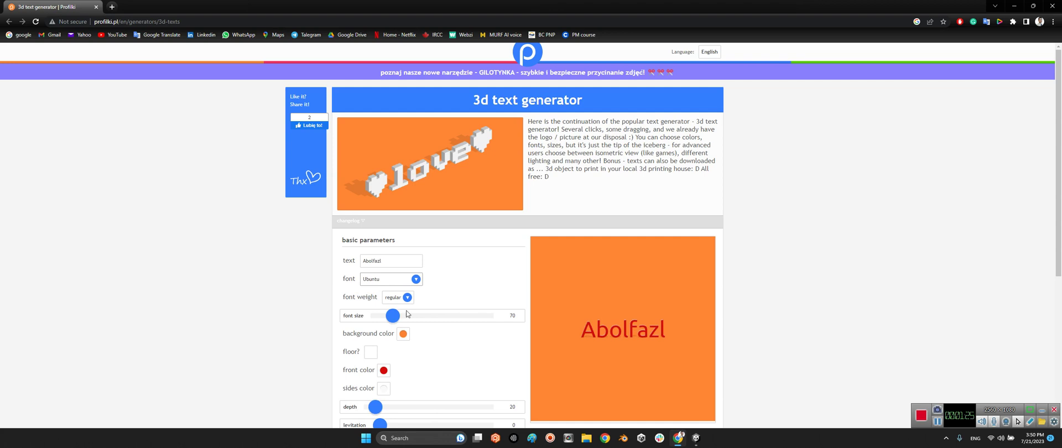
mouse_move(392, 315)
left_mouse_down()
mouse_move(482, 315)
mouse_move(376, 315)
mouse_move(391, 317)
left_mouse_up()
Step: Tilt the preview and set the letters' front colour to green
left_click_drag(636, 330, 630, 344)
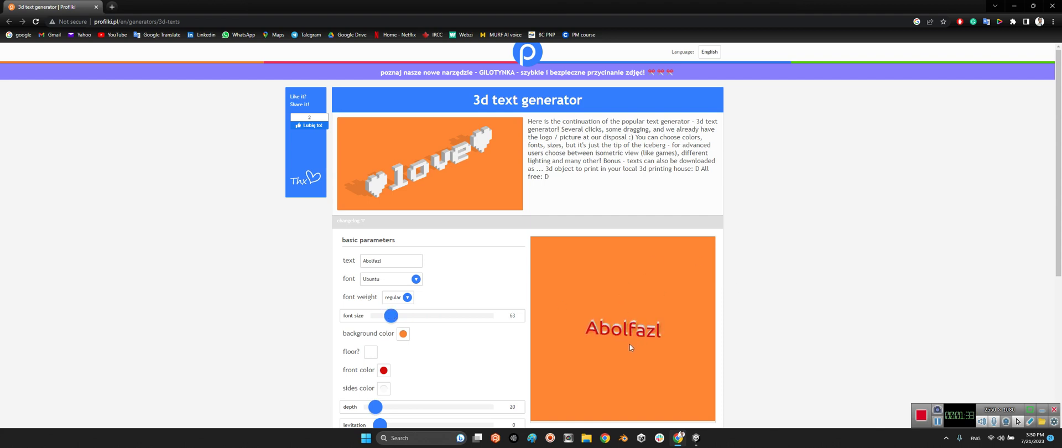
scroll(632, 332, "down", 1)
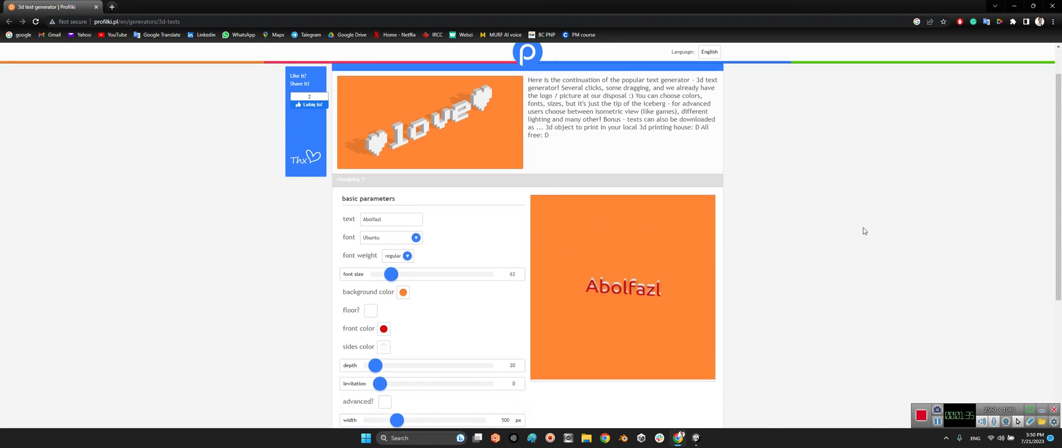
left_click(384, 330)
left_click_drag(420, 276, 435, 277)
left_click(463, 339)
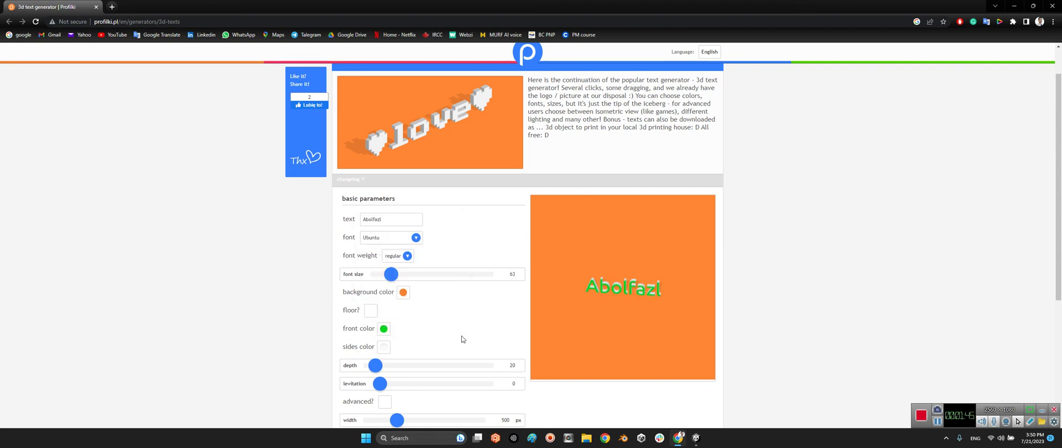
Step: Make the text sides black after trying red and yellow, and set the extrusion depth to 25
left_click(384, 347)
left_click_drag(441, 244, 460, 224)
left_click(445, 291)
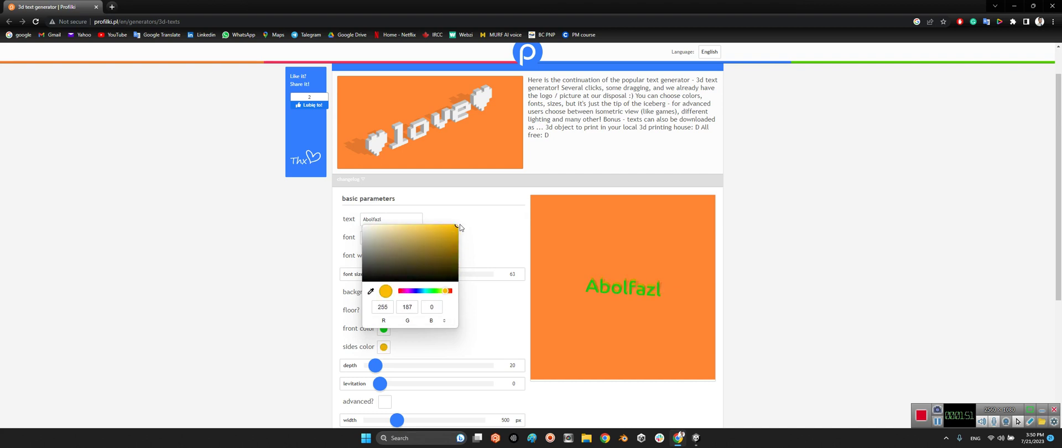
left_click(615, 296)
left_click(383, 347)
left_click(376, 264)
left_click(461, 313)
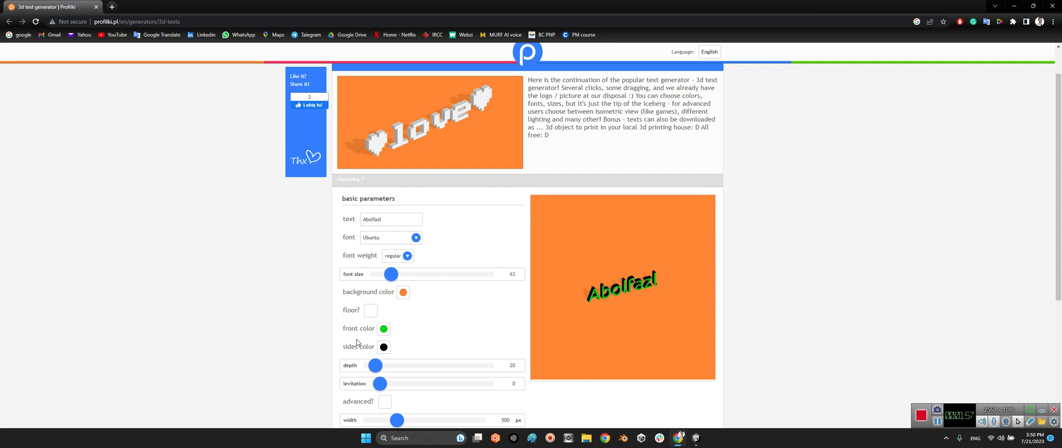
left_click_drag(380, 365, 366, 383)
Step: Enable advanced settings, briefly lay the text flat, and cancel a custom font browse
scroll(383, 407, "down", 2)
left_click(385, 277)
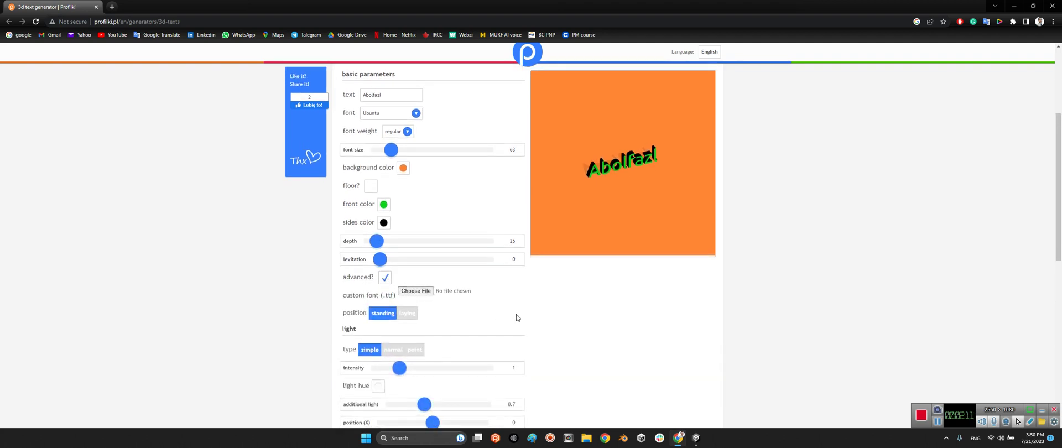
scroll(516, 314, "down", 1)
left_click(401, 275)
left_click(383, 273)
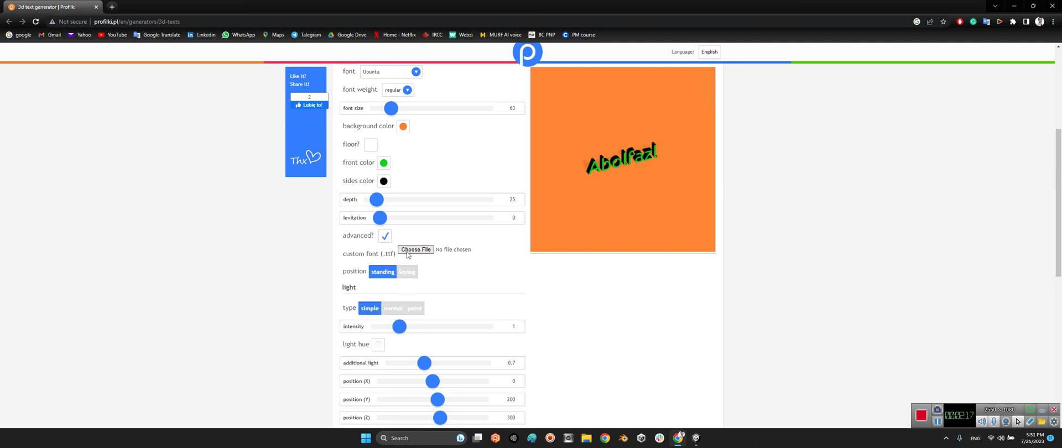
left_click(413, 250)
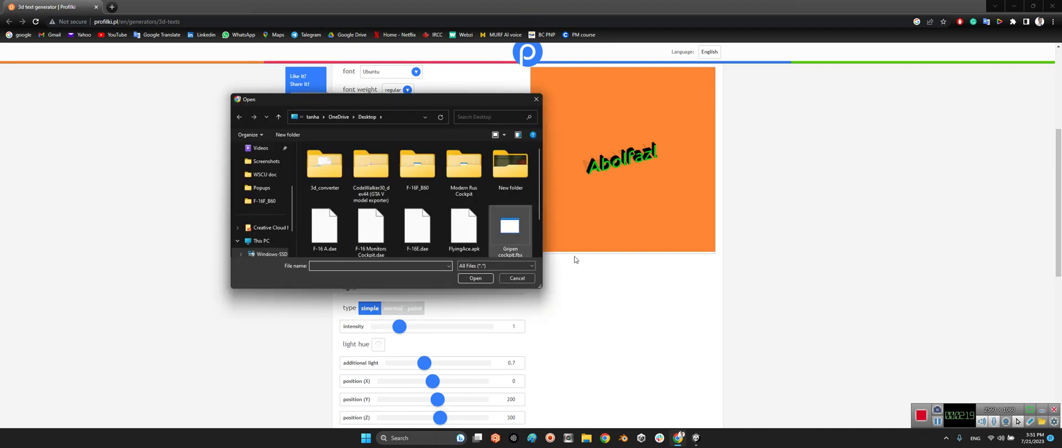
left_click(517, 278)
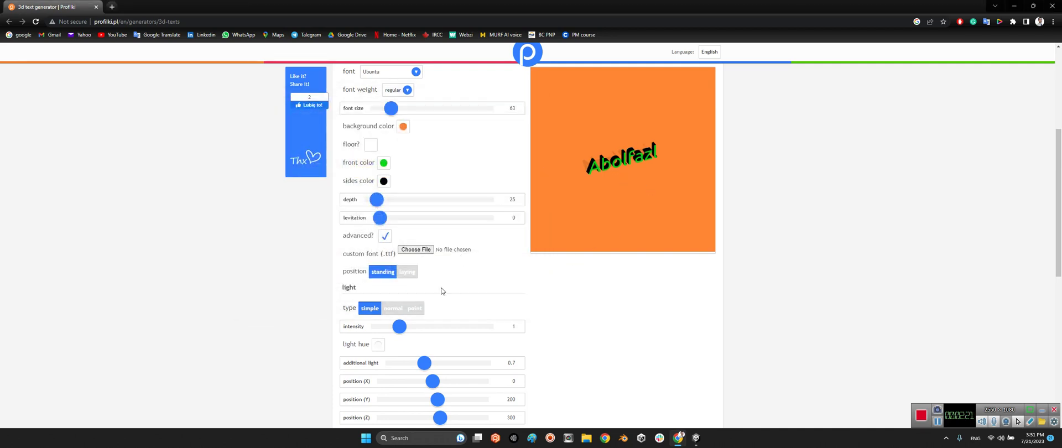
Step: Move the light to X −157, turn off the shadow, re-angle the camera, and export to OBJ
scroll(387, 342, "down", 1)
mouse_move(428, 338)
left_mouse_down()
mouse_move(414, 339)
mouse_move(448, 339)
mouse_move(429, 339)
left_mouse_up()
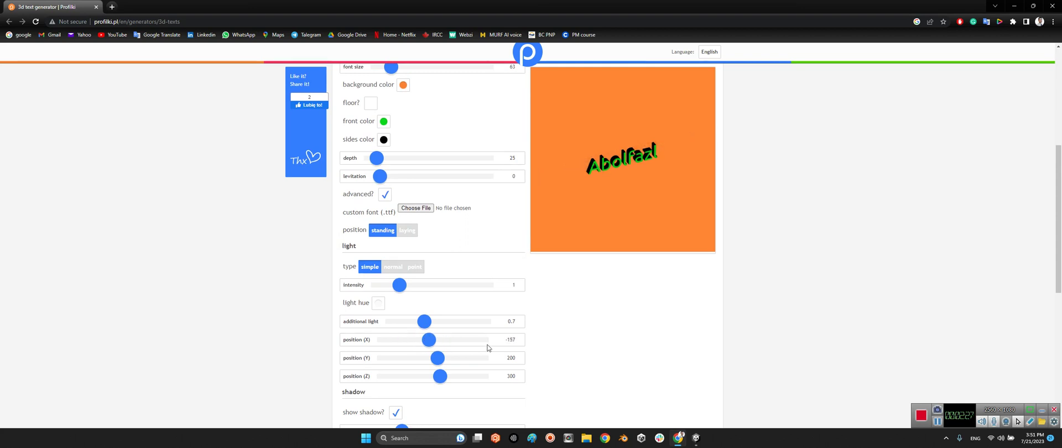
scroll(492, 320, "down", 2)
left_click(396, 331)
scroll(500, 335, "down", 1)
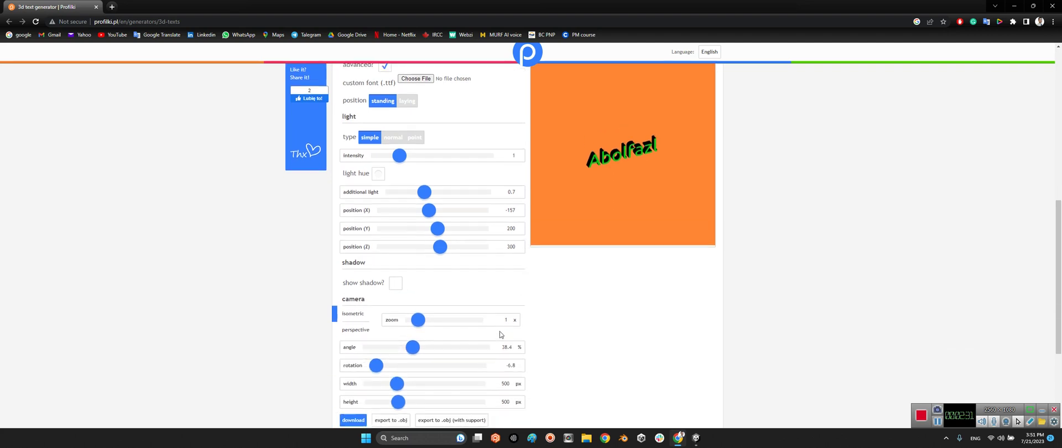
scroll(500, 335, "down", 1)
scroll(573, 346, "down", 2)
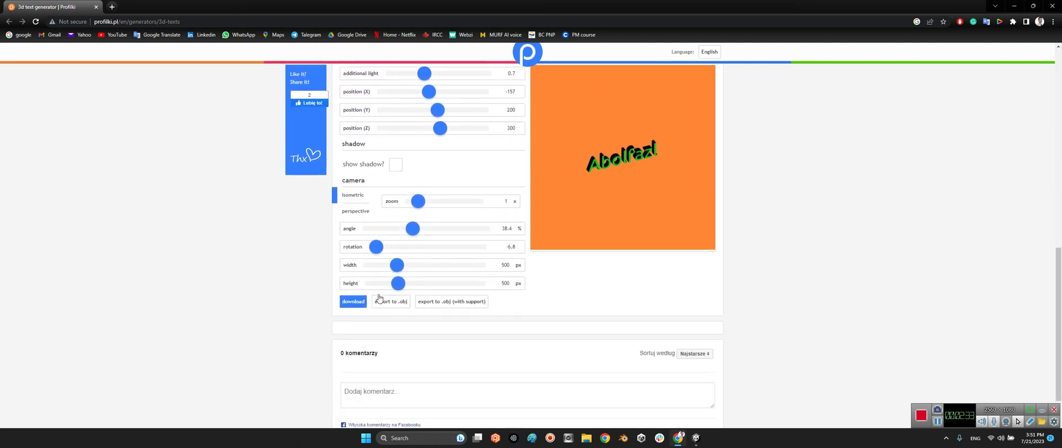
left_click_drag(622, 170, 611, 161)
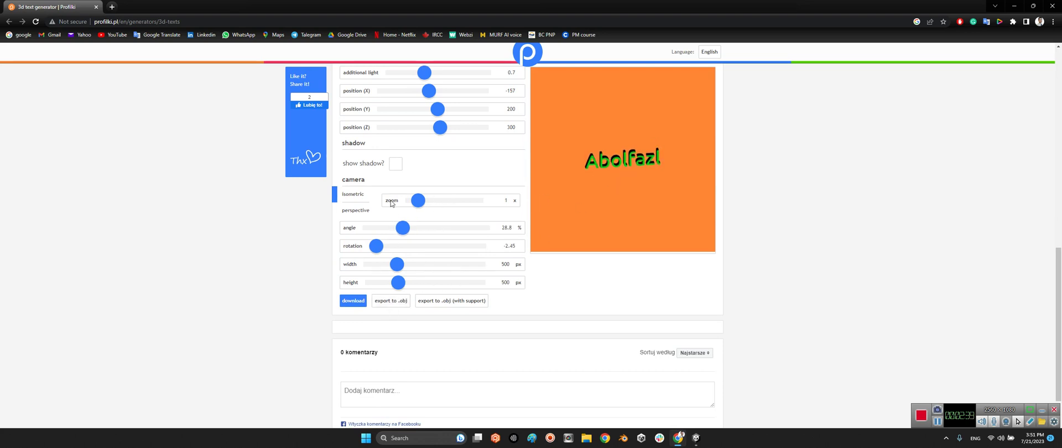
left_click(391, 302)
Step: Rename the downloaded text3d.obj to Abolfazl3d.obj in Downloads, then return to Unity
left_click(87, 419)
left_click(133, 386)
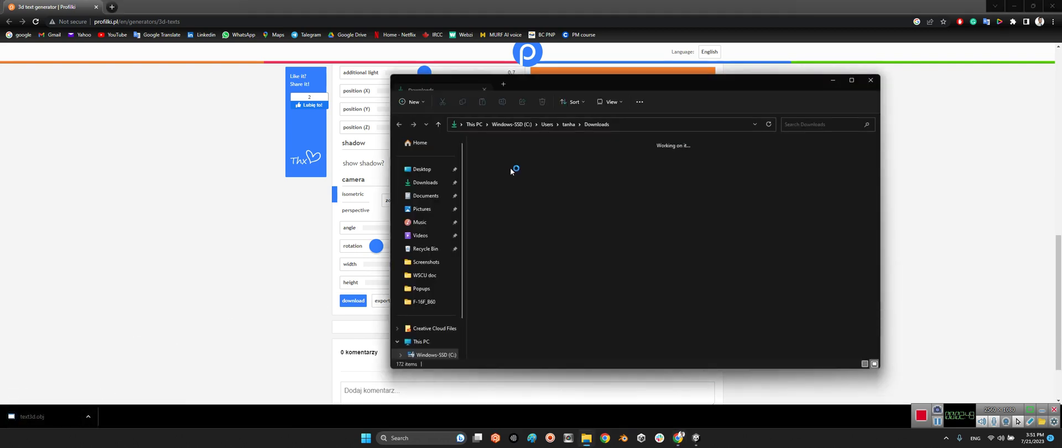
left_click(490, 193)
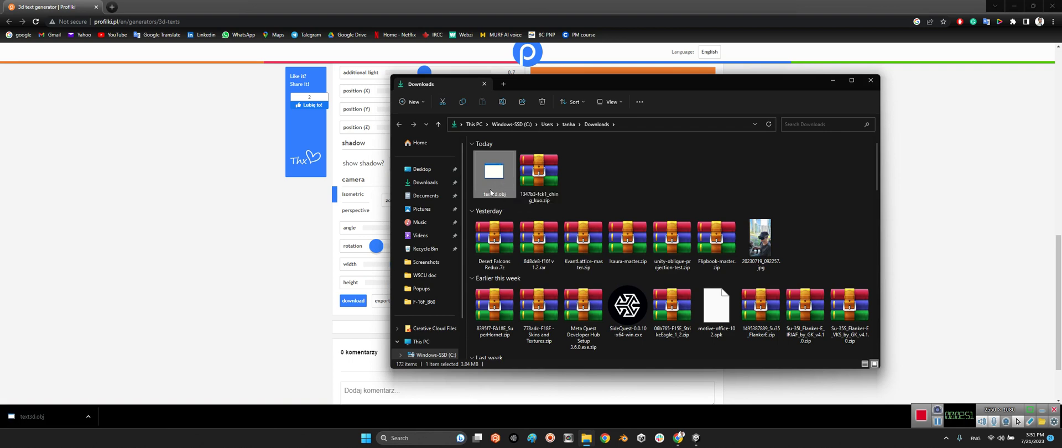
key("BackSpace")
type("Abolfazl")
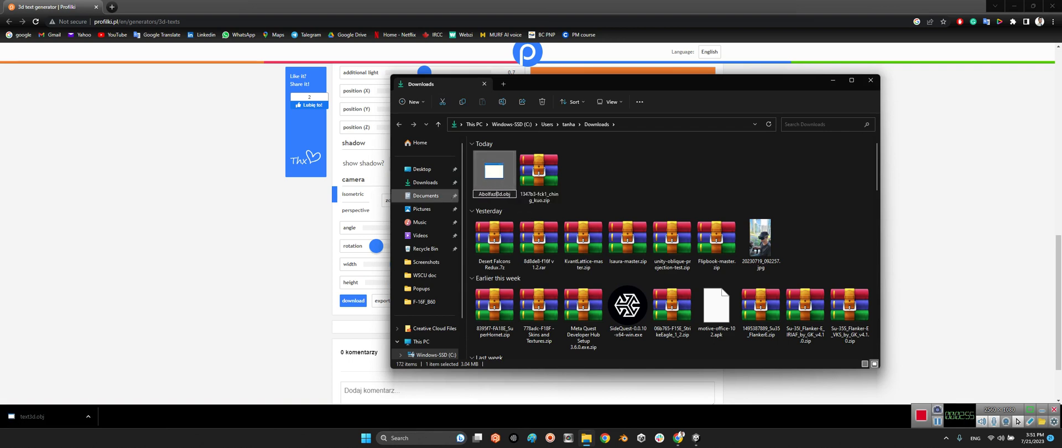
key("Return")
left_click(380, 302)
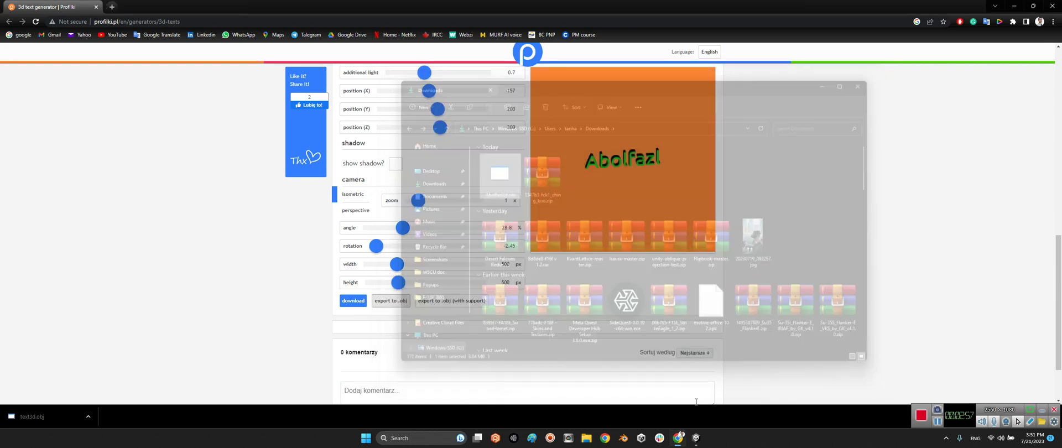
left_click(696, 439)
Step: Import Abolfazl3d.obj from the Downloads folder into the Unity project
double_click(17, 34)
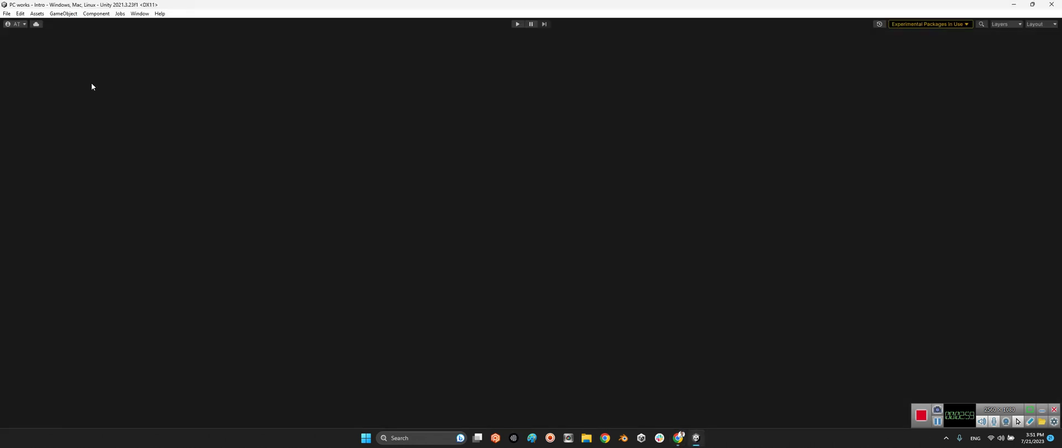
right_click(498, 347)
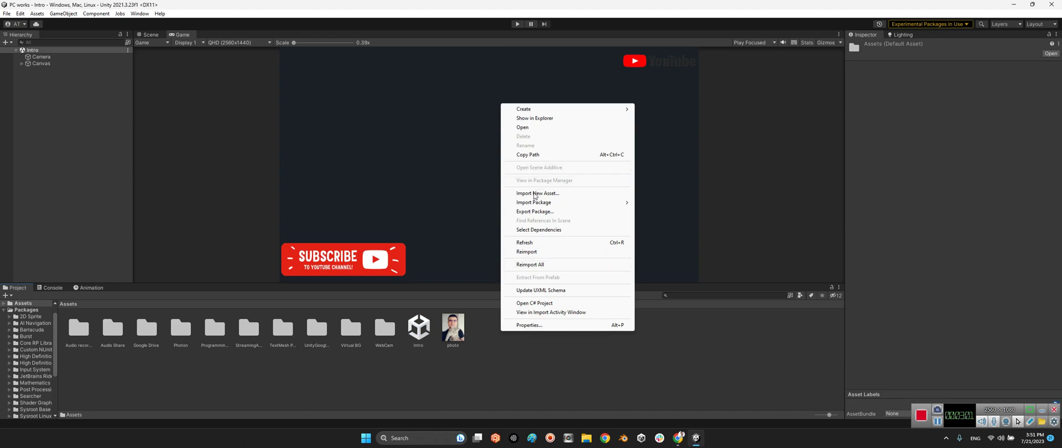
left_click(536, 193)
scroll(486, 204, "up", 3)
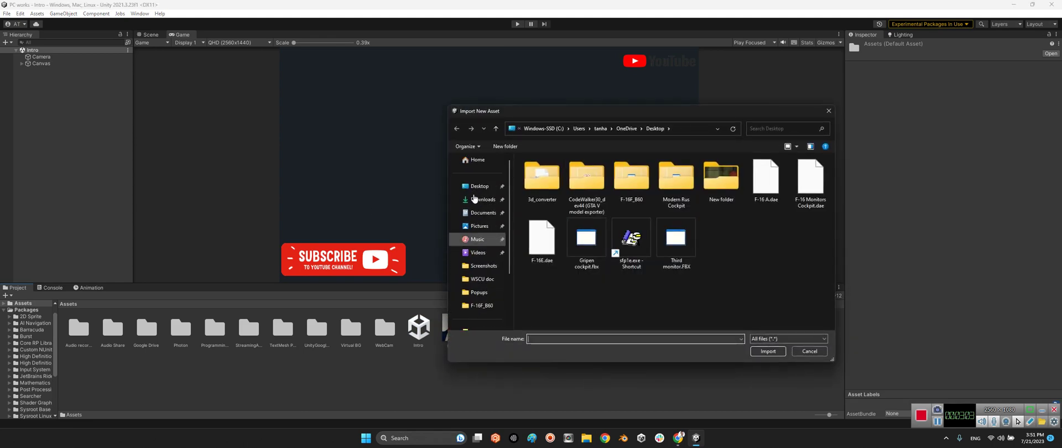
left_click(482, 200)
double_click(539, 184)
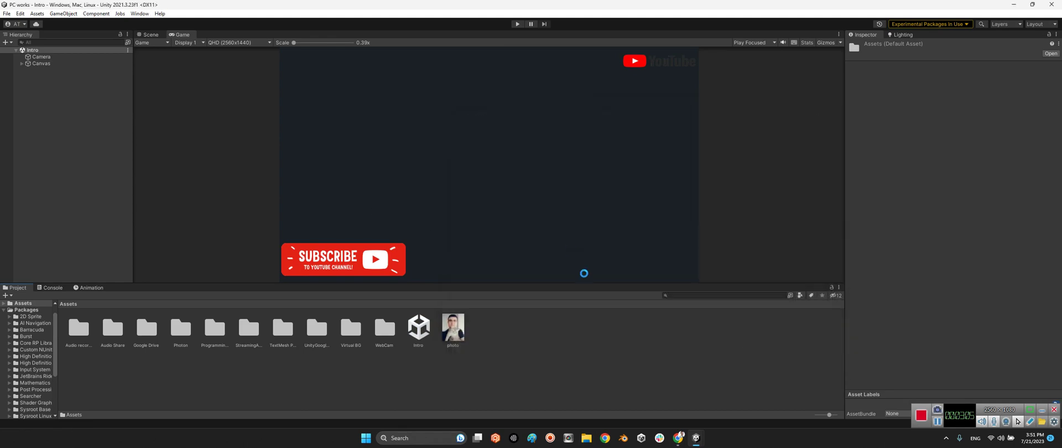
Step: Create a new Basic (Built-in) scene, place the Abolfazl3d model, and select its default mesh
left_click(149, 34)
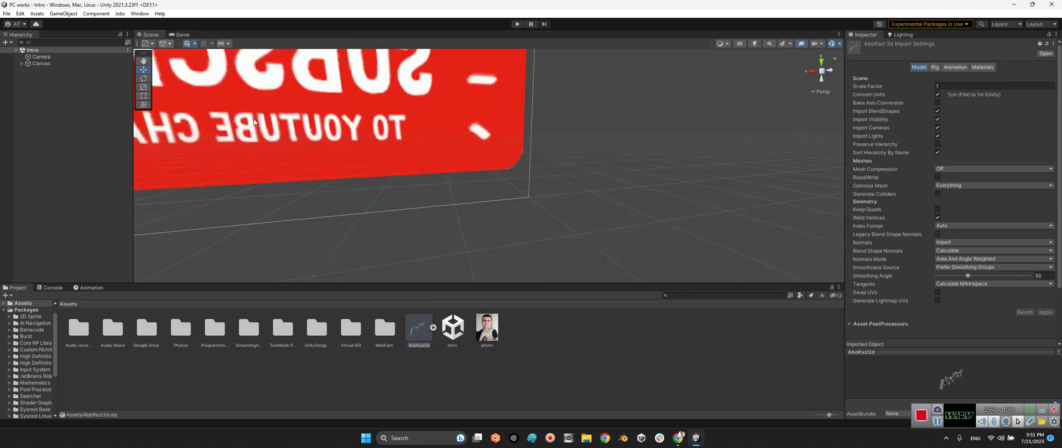
left_click(99, 188)
key("ctrl+n")
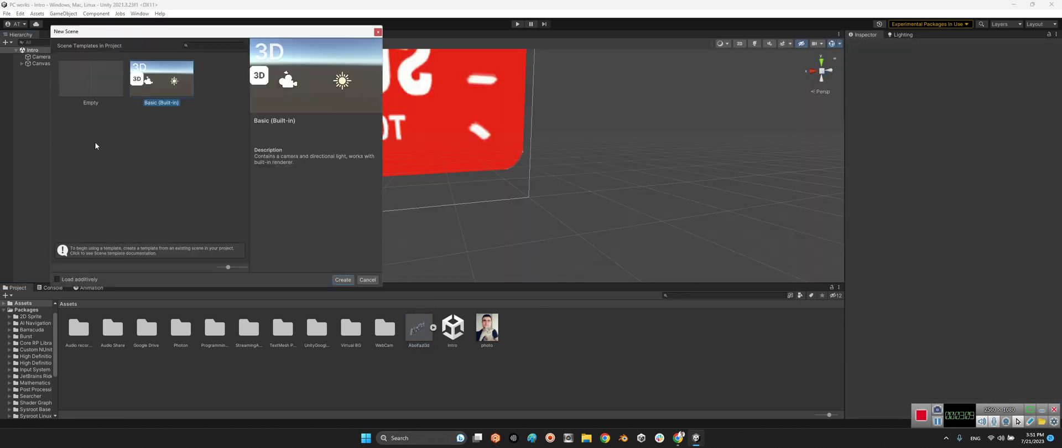
left_click(340, 278)
left_click_drag(411, 328, 403, 207)
left_click_drag(486, 231, 440, 222)
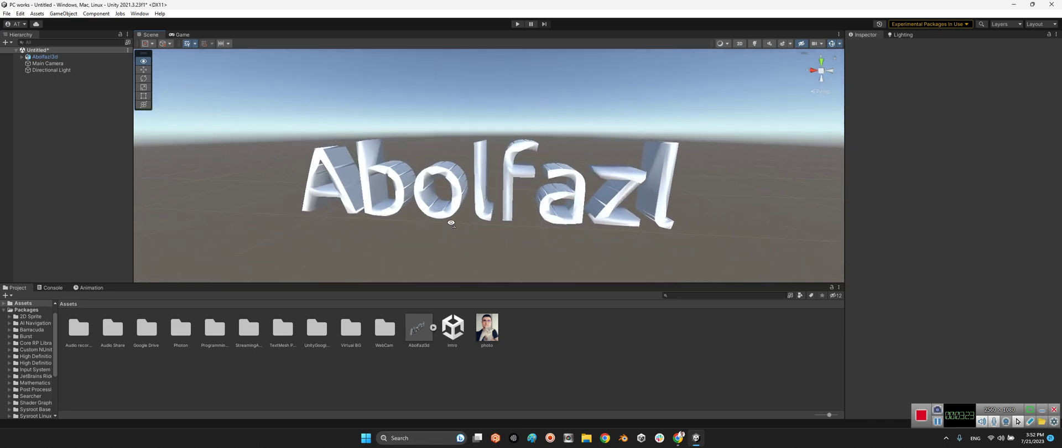
left_click(22, 57)
left_click(39, 63)
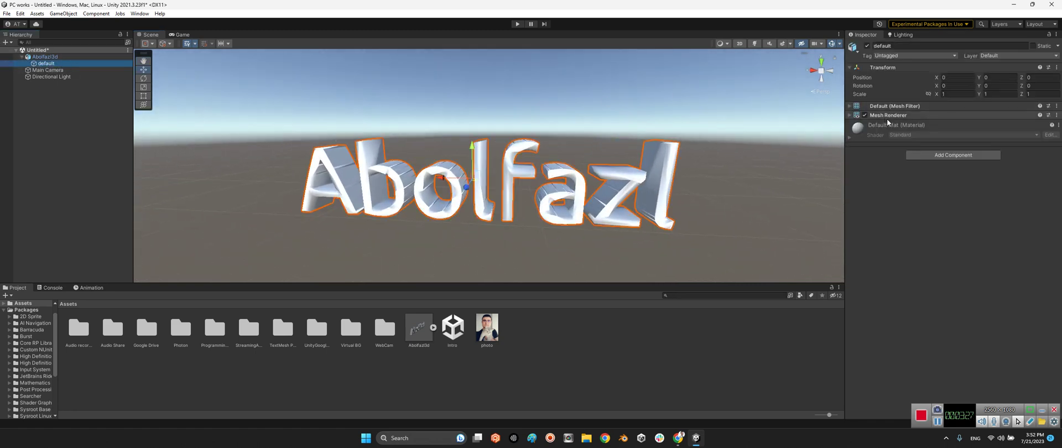
Step: Add a Box Collider component to the text's default mesh
left_click(935, 156)
type("me")
key("BackSpace")
key("BackSpace")
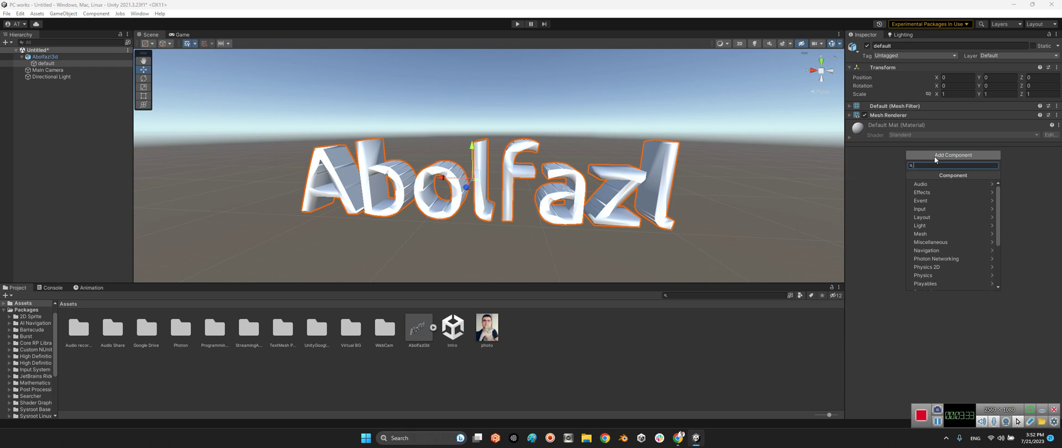
type("box")
key("Return")
Step: Orbit the scene to view the text obliquely, then go back to the 3D text generator page
left_click_drag(690, 165, 534, 346)
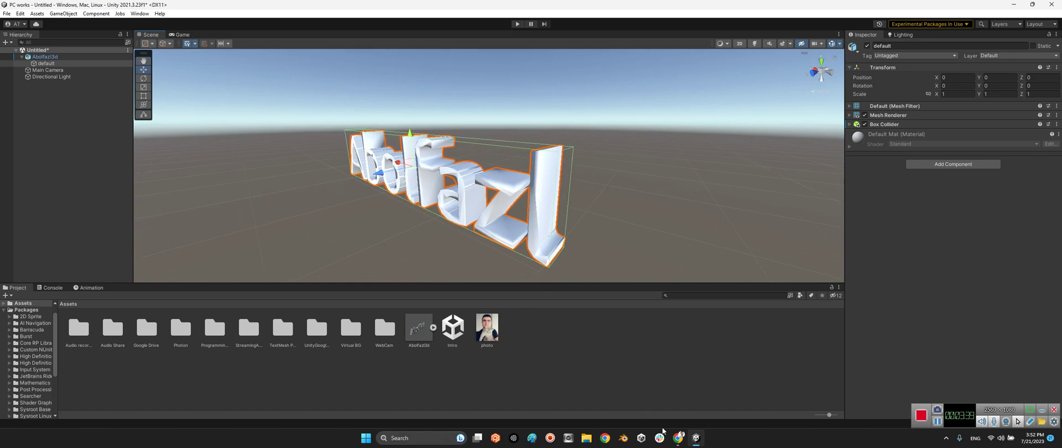
left_click(678, 437)
scroll(575, 249, "up", 3)
scroll(493, 175, "up", 5)
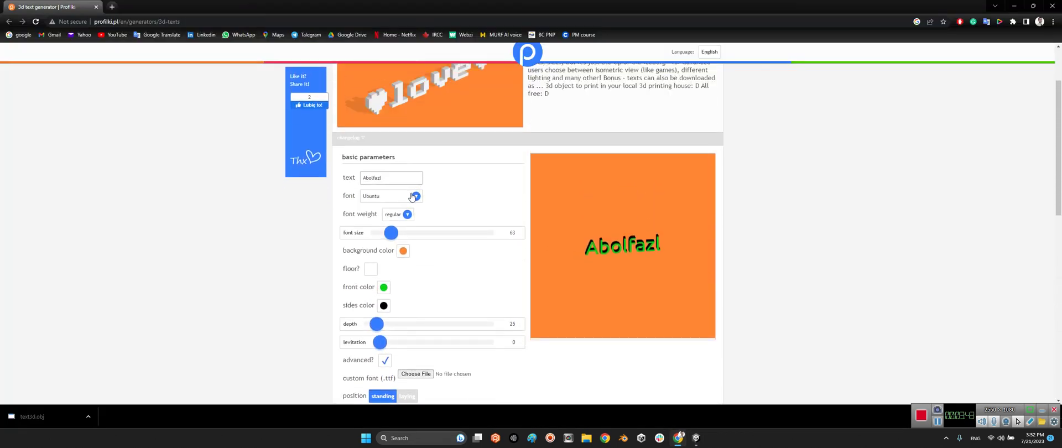
Step: Switch the text to the SansTaiNa (pixel) font and export it as an OBJ
left_click(413, 196)
key("Escape")
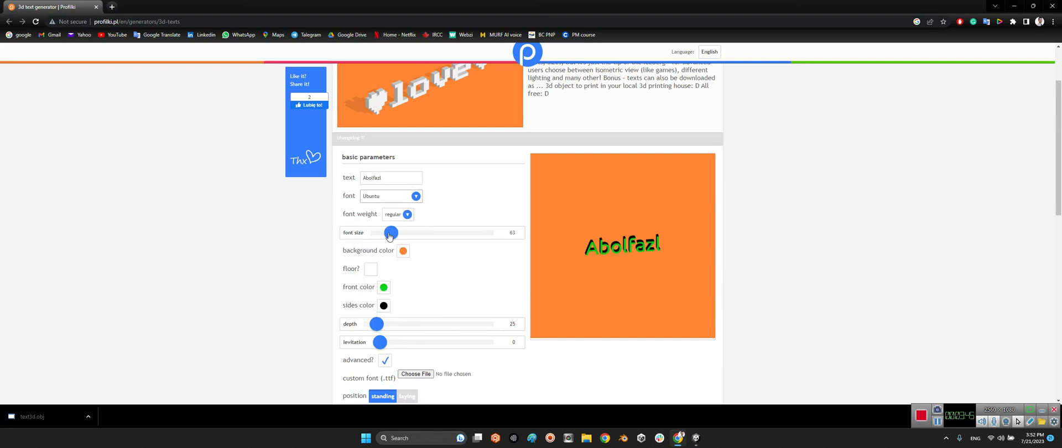
left_click(416, 197)
left_click(391, 214)
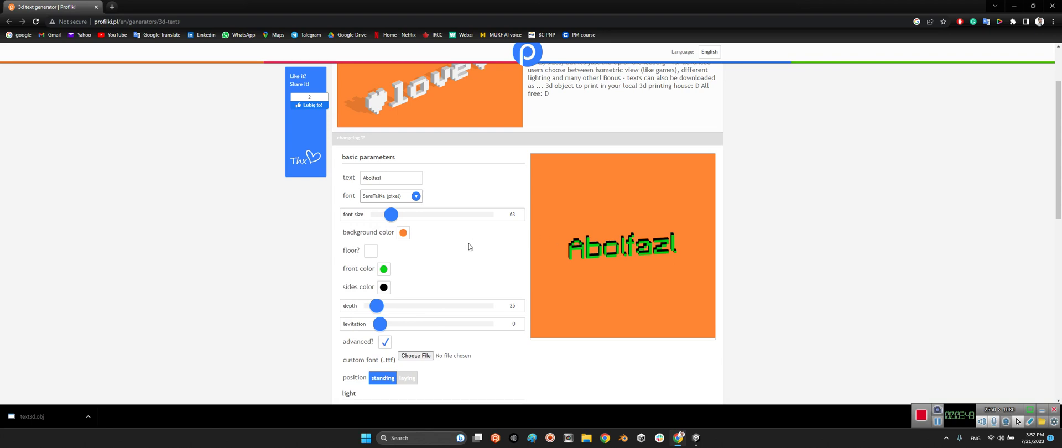
scroll(433, 376, "down", 7)
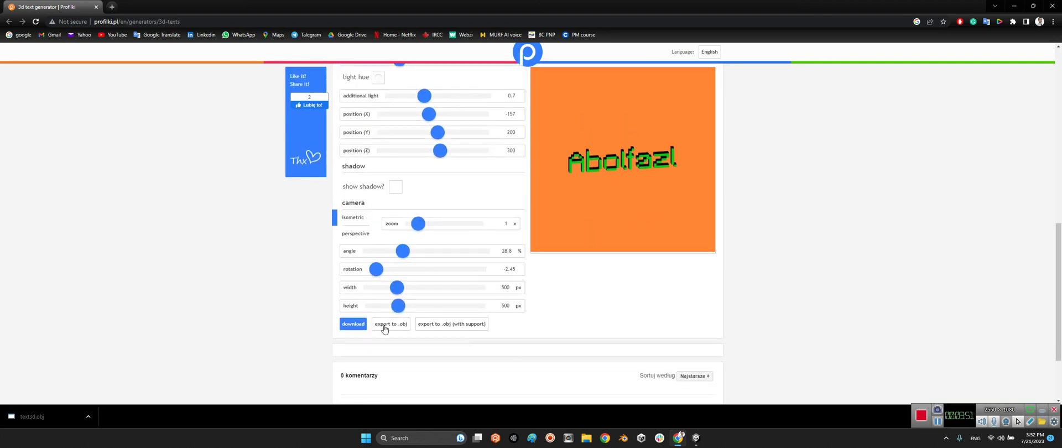
left_click(388, 325)
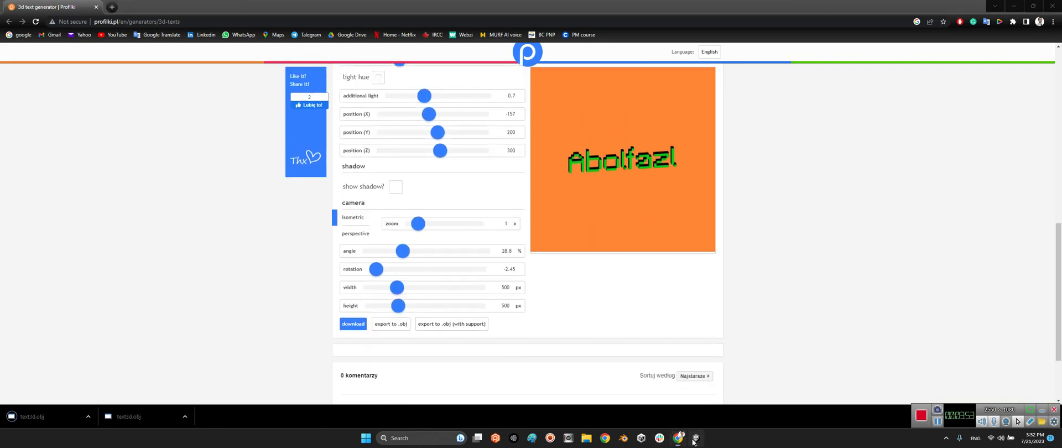
Step: In Unity, start Import New Asset from the Project panel
key("alt+Tab")
right_click(406, 370)
left_click(437, 230)
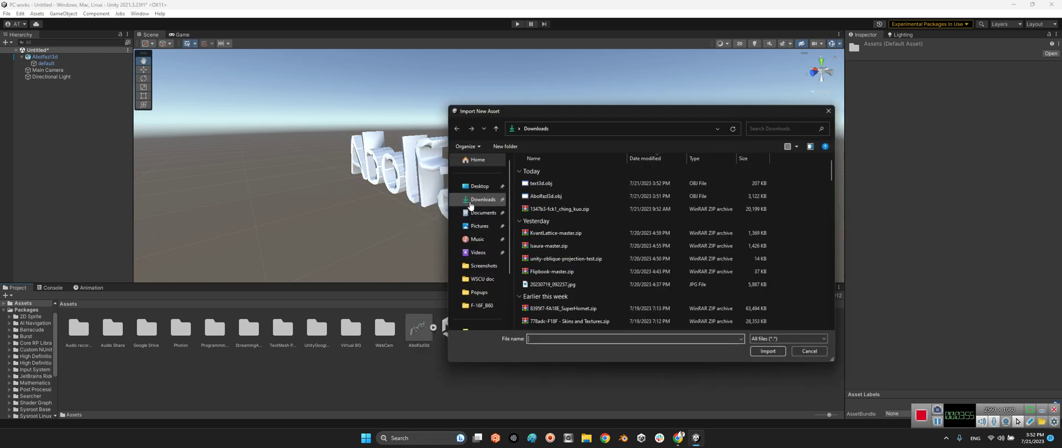
Step: Import text3d.obj and drag it into the Scene view beside the Abolfazl3d model
double_click(548, 185)
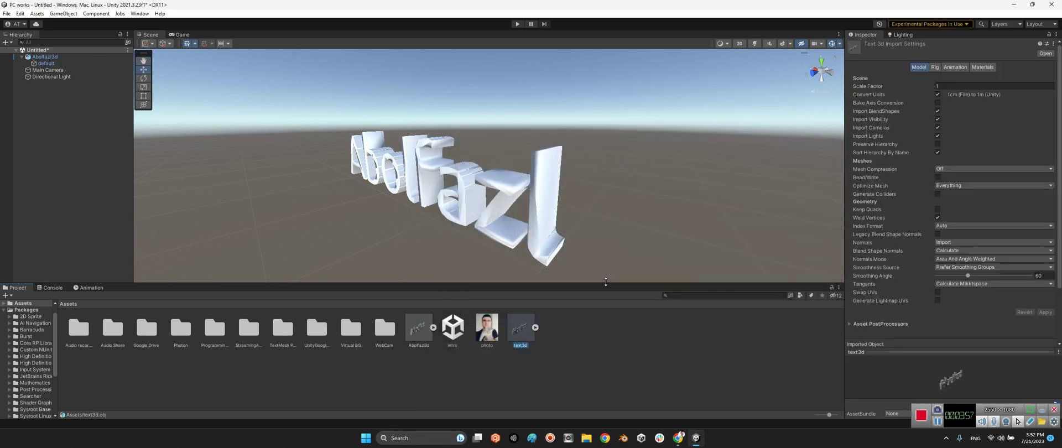
left_click_drag(534, 328, 662, 231)
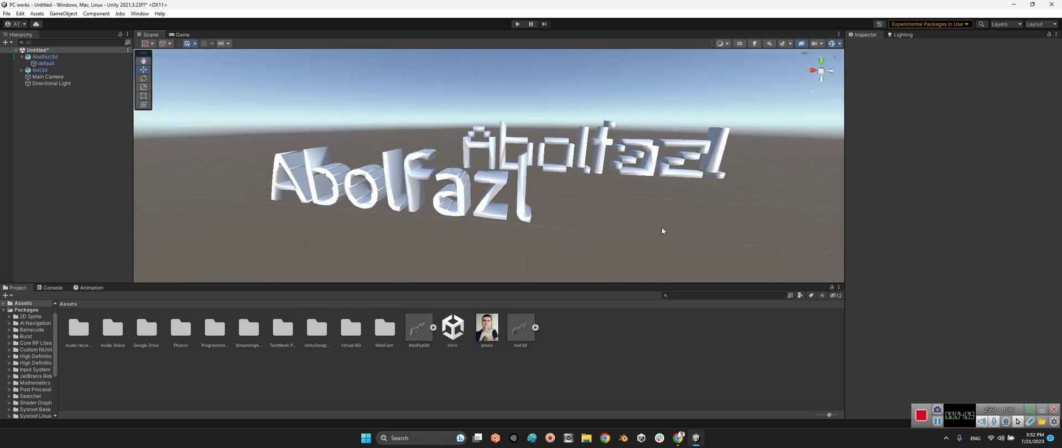